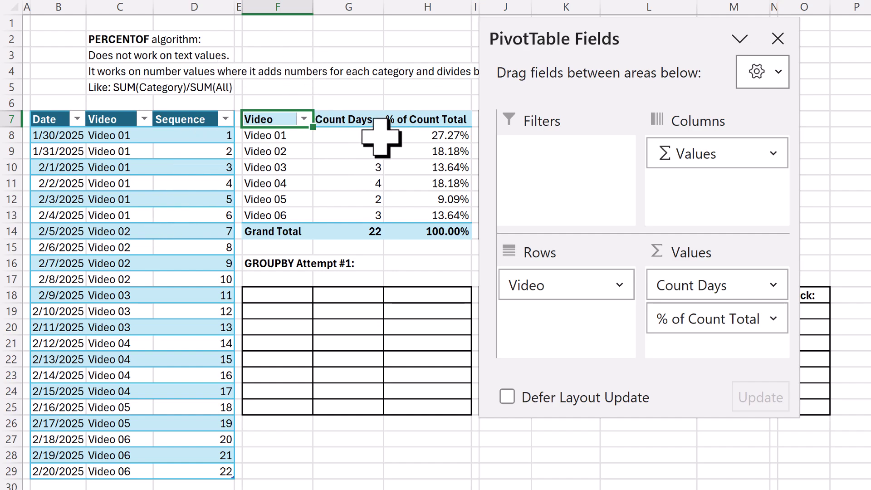
Select cell F18 to leave the PivotTable and bring the GROUPBY attempt tables into view
left_click(277, 295)
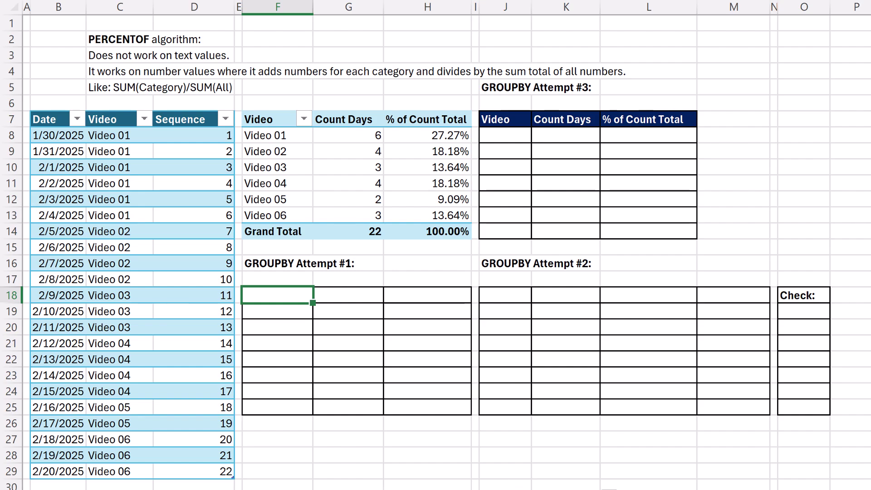
Start a GROUPBY formula in F18 using Vid[Video] as both the row fields and values
type("gr")
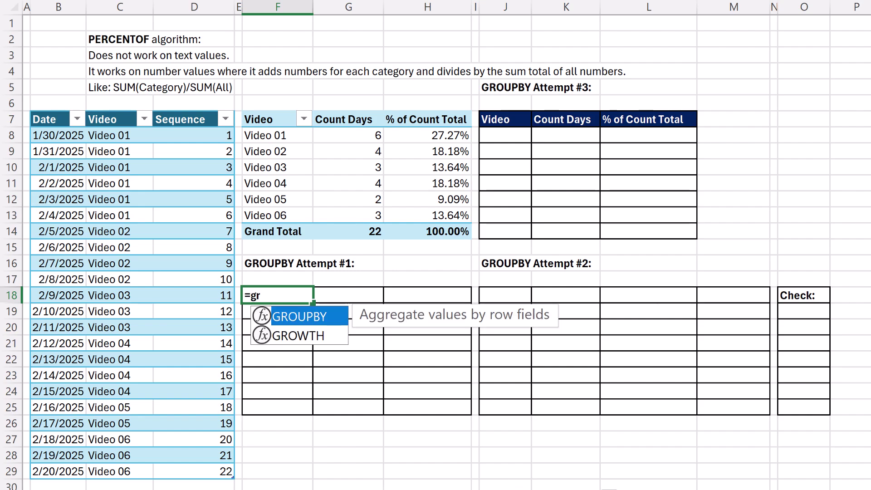
key("Tab")
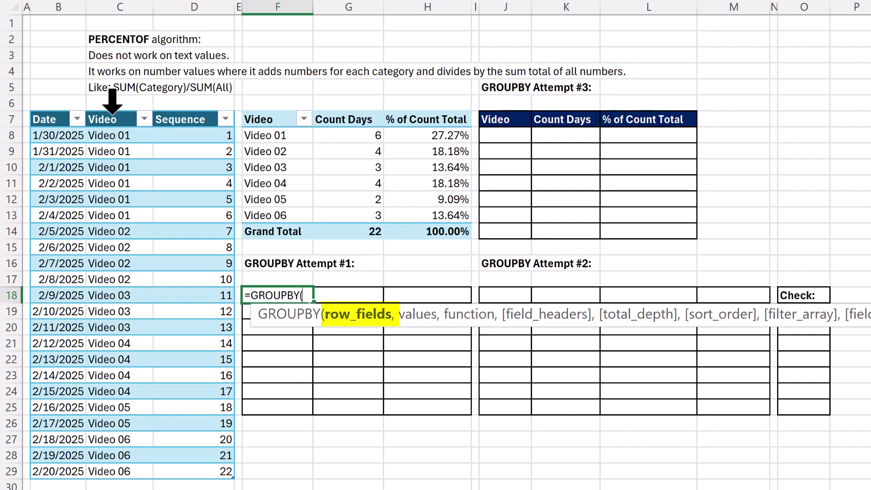
left_click(112, 101)
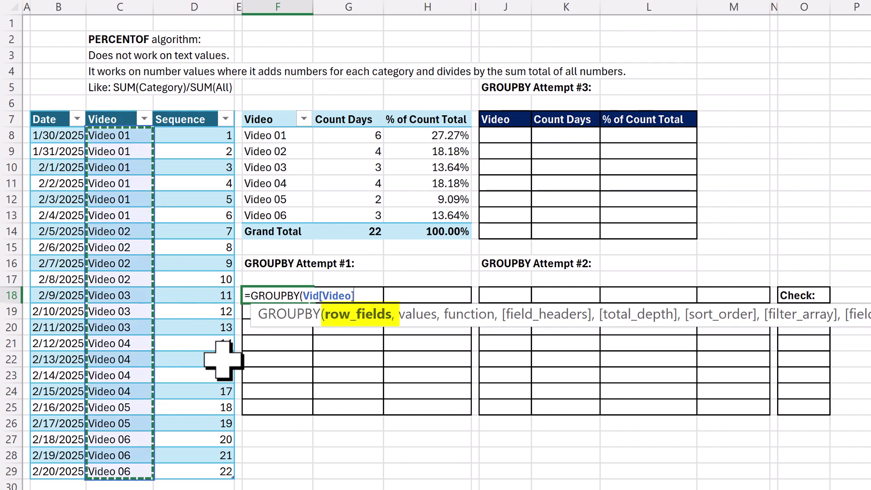
type(",")
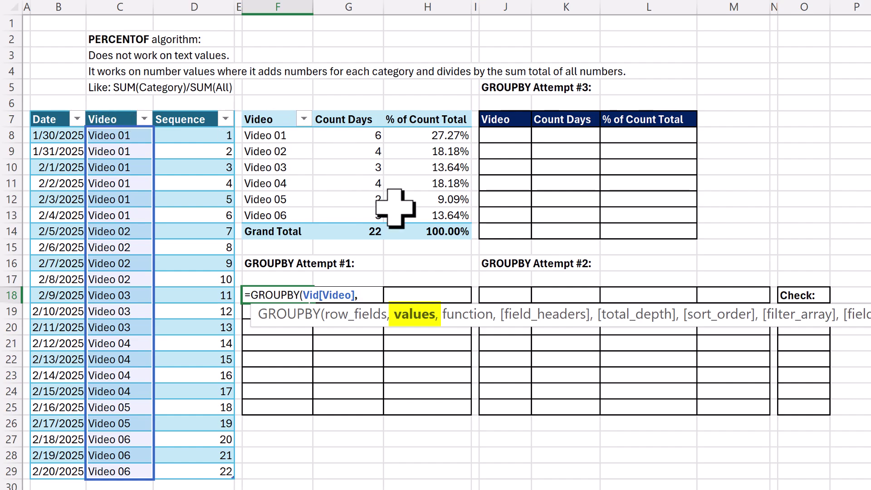
left_click(117, 110)
type(",")
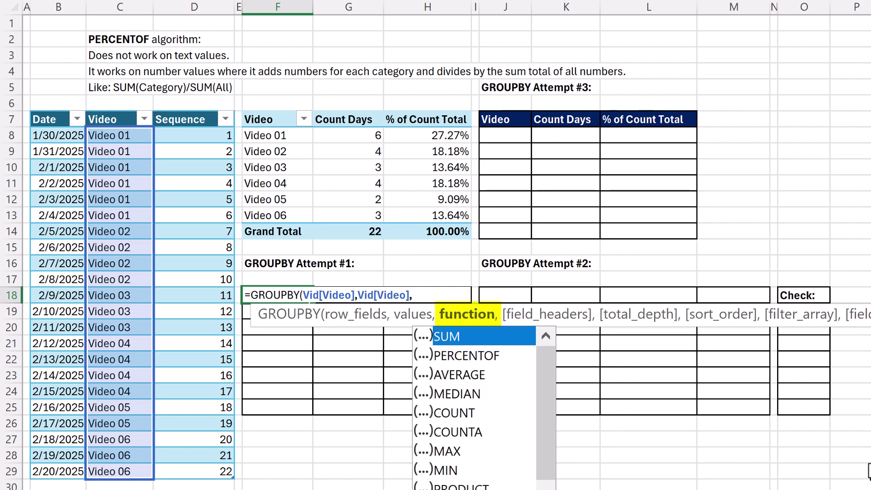
Finish the formula with HSTACK(COUNTA,PERCENTOF) as its functions and enter it
type("HSTACK")
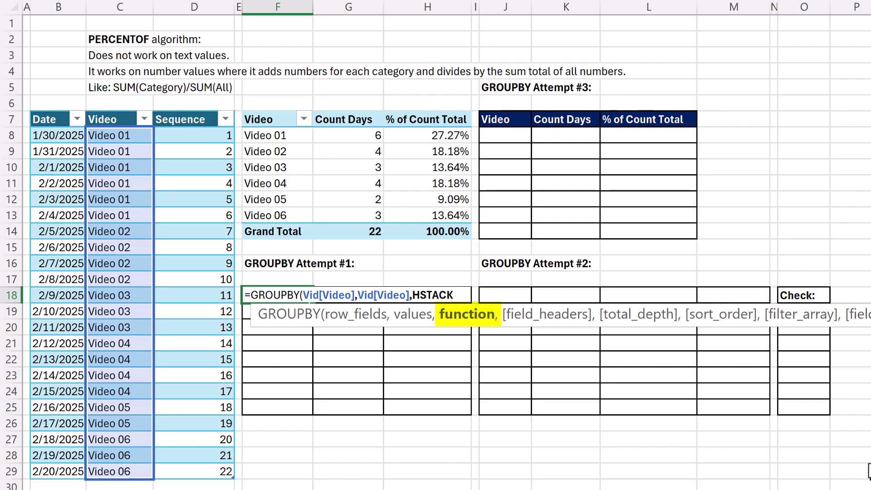
key("BackSpace")
key("BackSpace")
type("CK(")
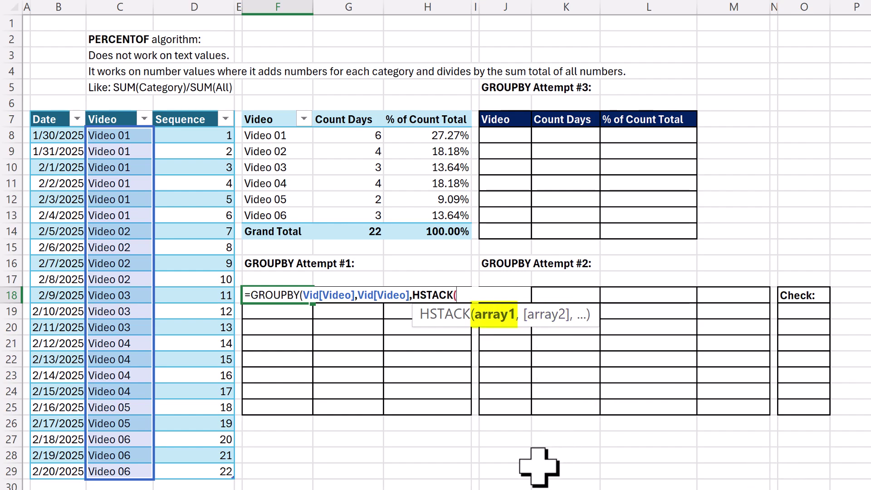
type("COUNT")
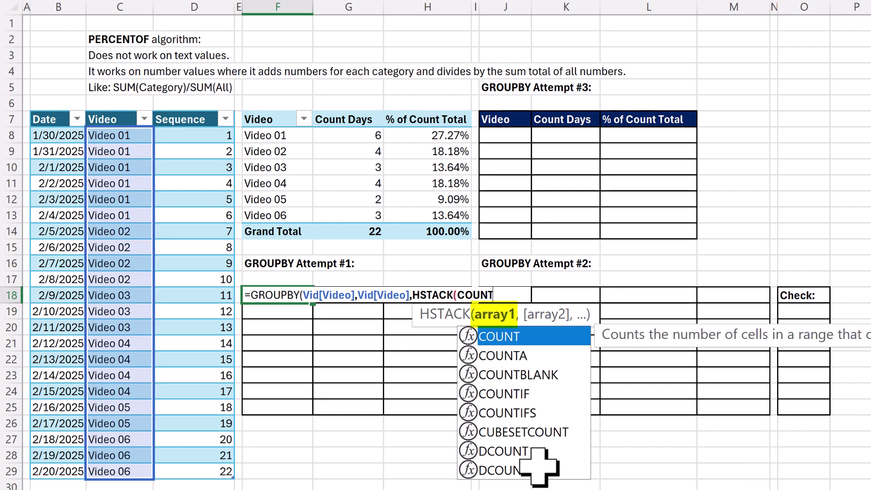
type("A,PER")
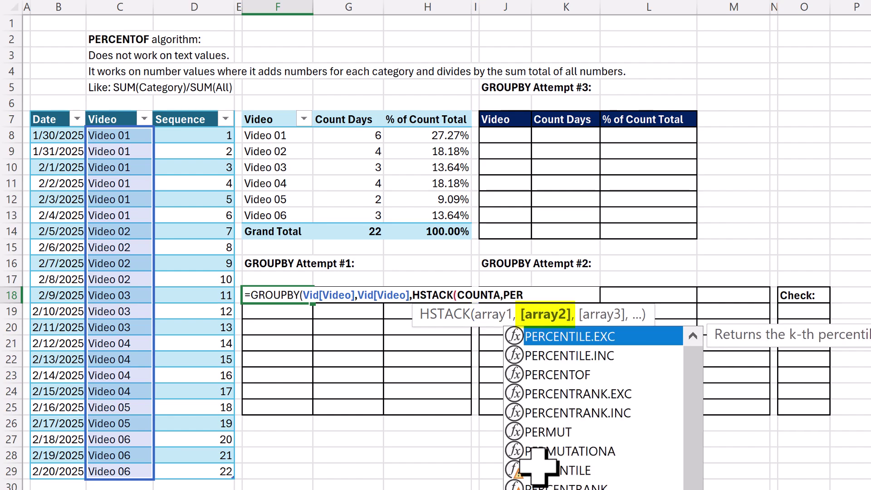
key("Down")
key("Down")
key("Tab")
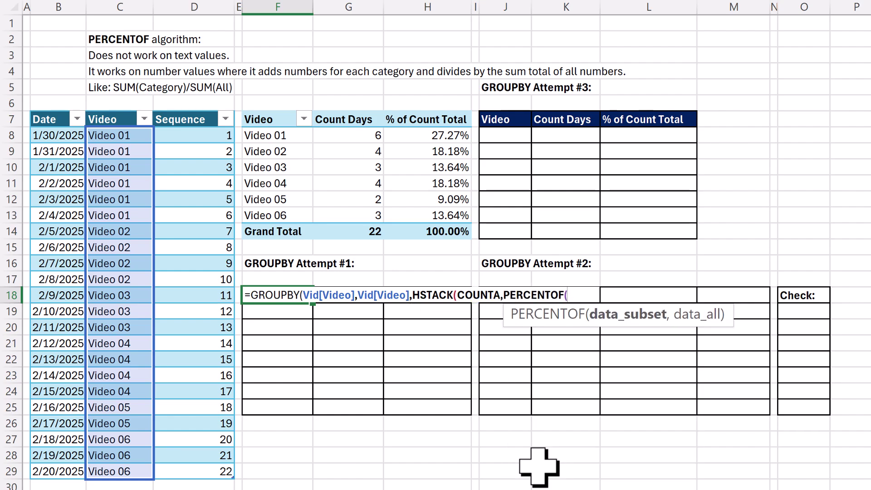
key("BackSpace")
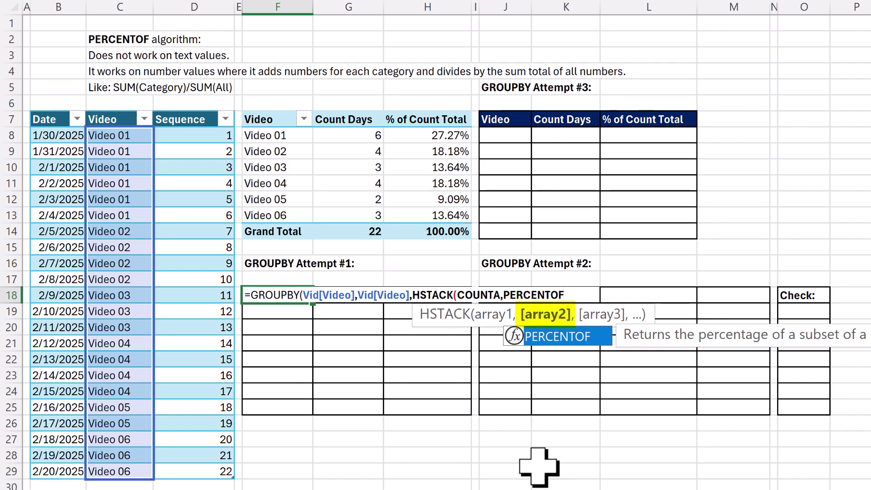
type(")")
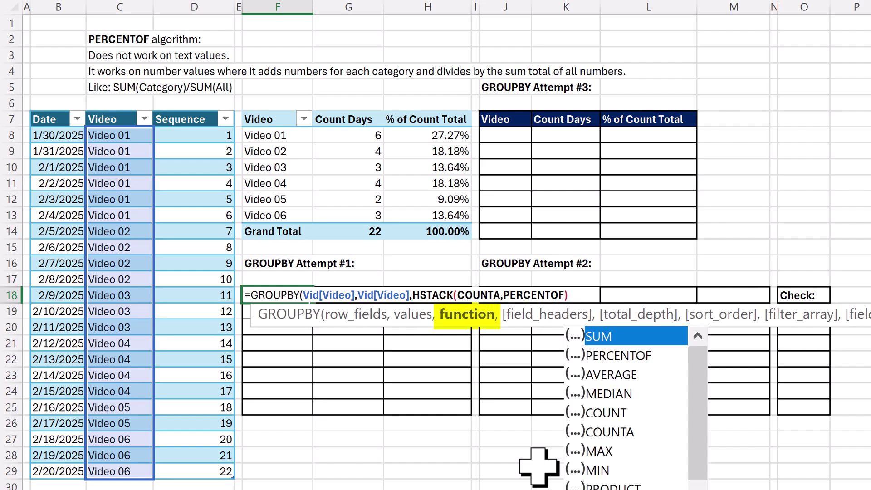
key("Escape")
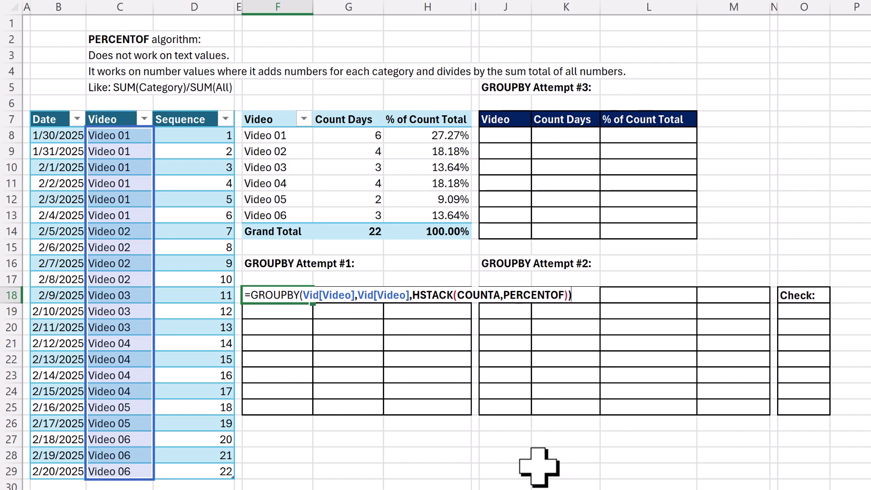
key("Return")
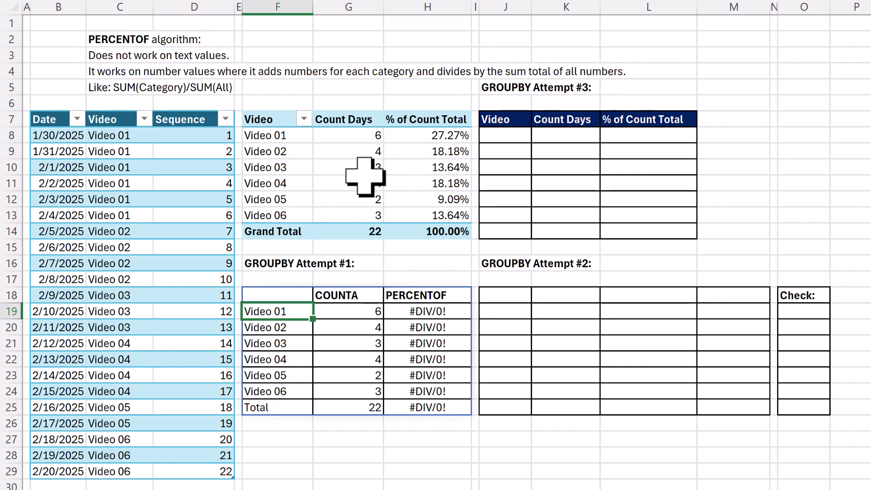
Check the Summarize Values By setting of the PivotTable's Count Days values
left_click(359, 154)
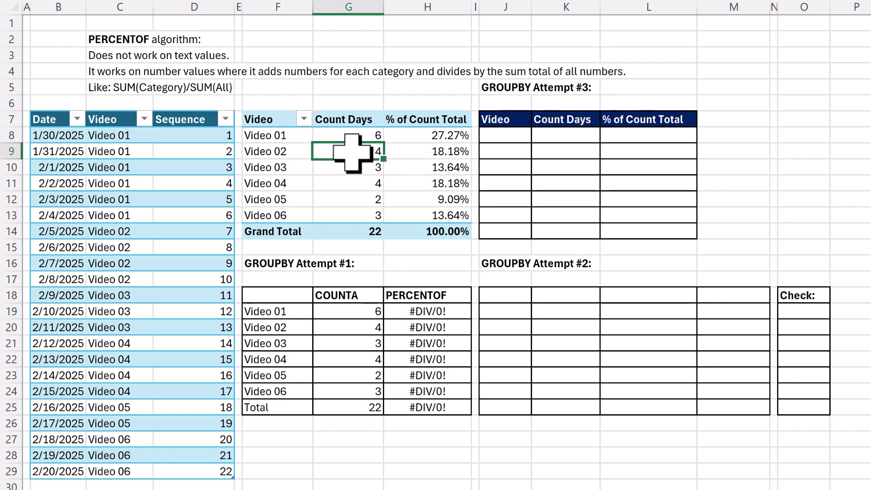
right_click(354, 152)
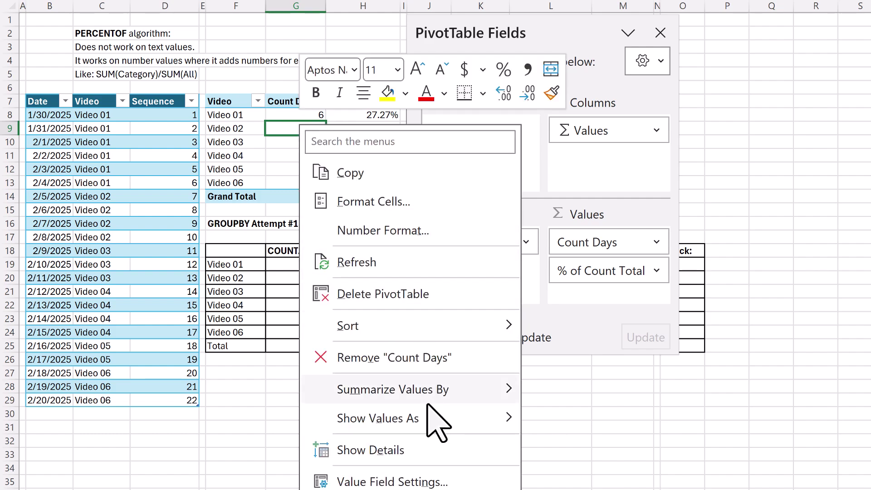
mouse_move(433, 394)
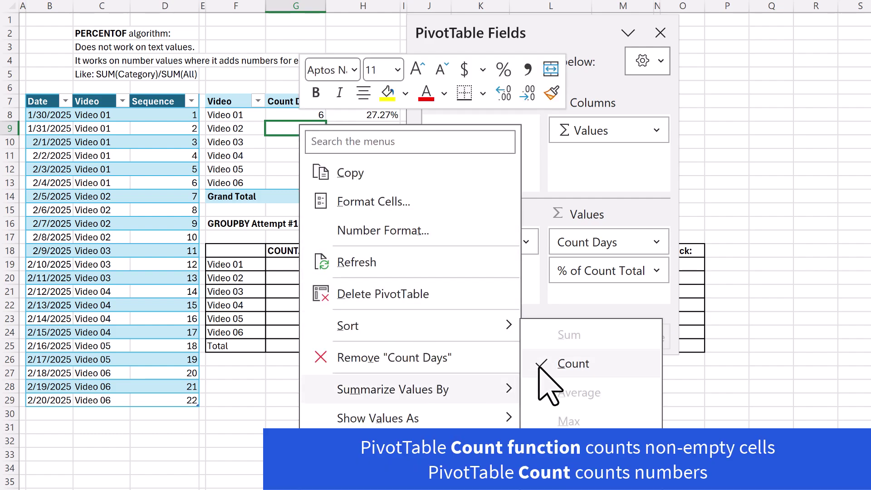
key("Escape")
Check the Show Values As setting of the % of Count Total values
left_click(351, 125)
right_click(341, 118)
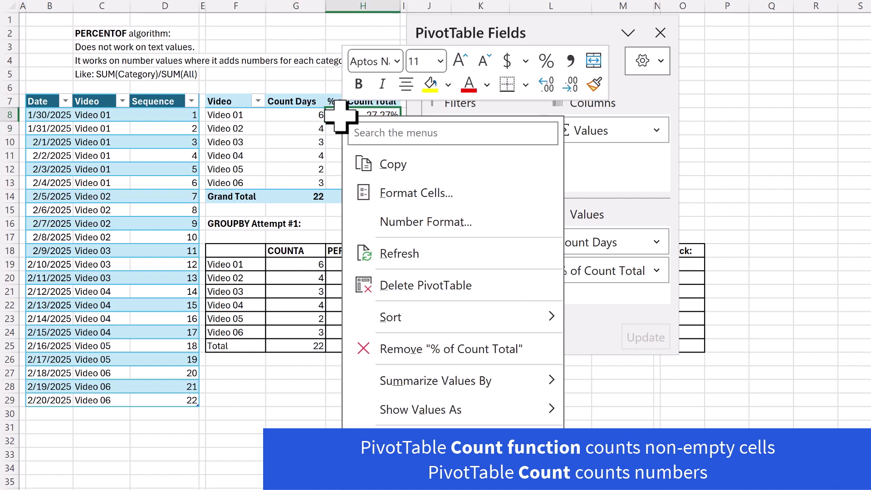
mouse_move(444, 388)
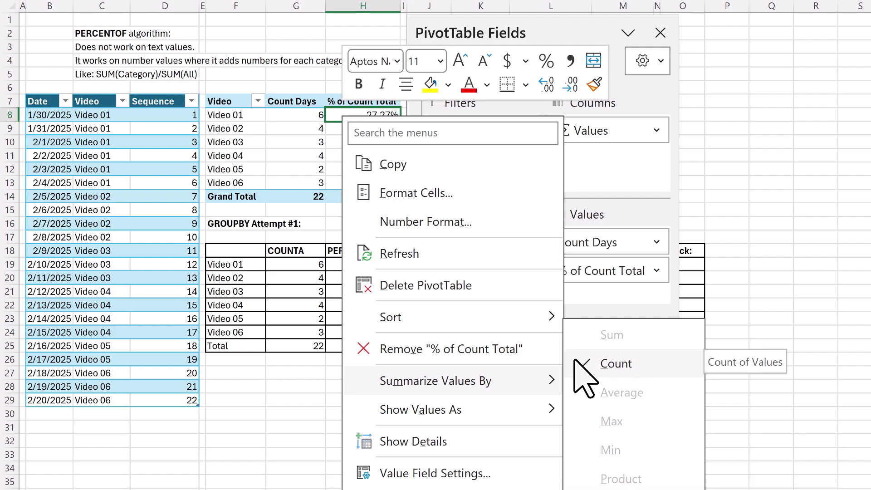
mouse_move(456, 410)
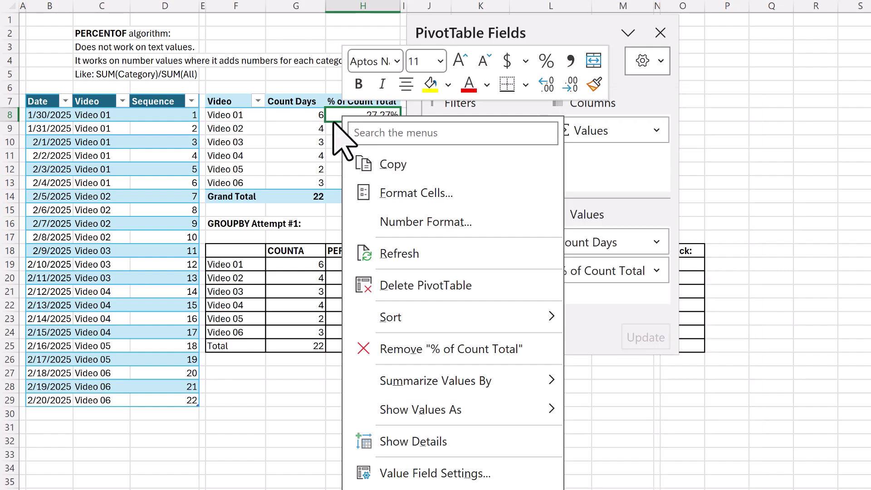
key("Escape")
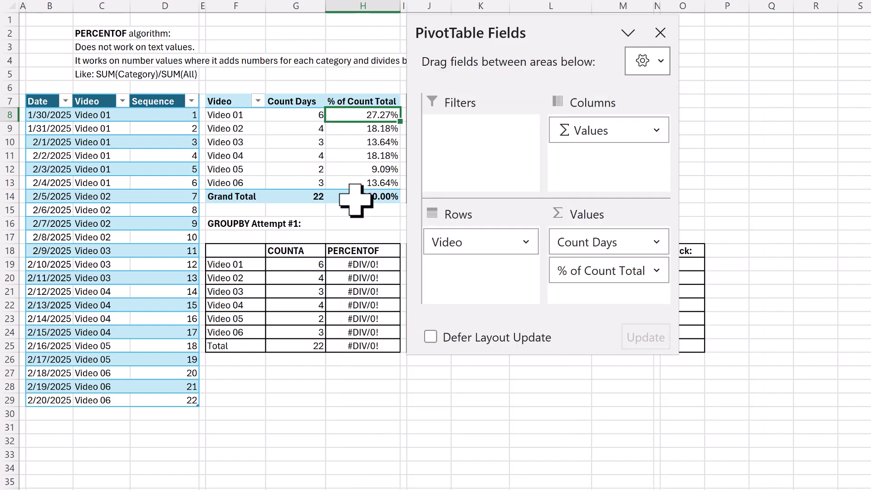
Open the Attempt #1 GROUPBY formula in F18 for editing so it can be copied to J18
left_click(247, 252)
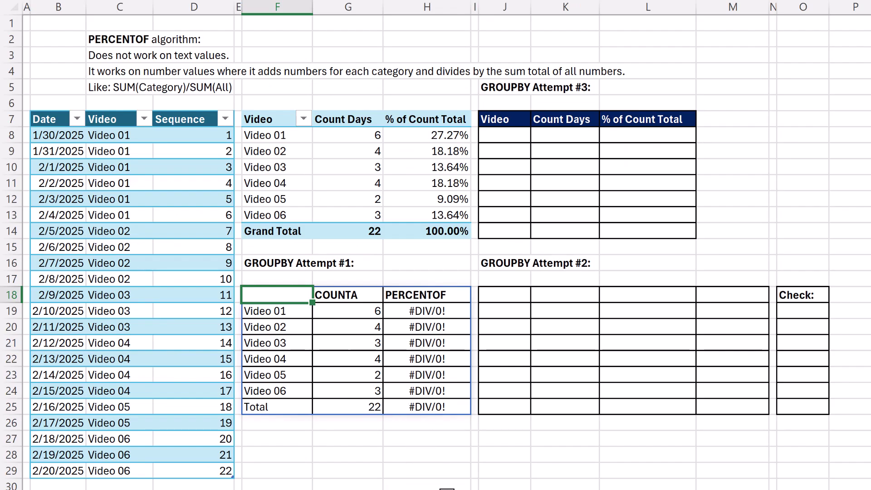
key("F2")
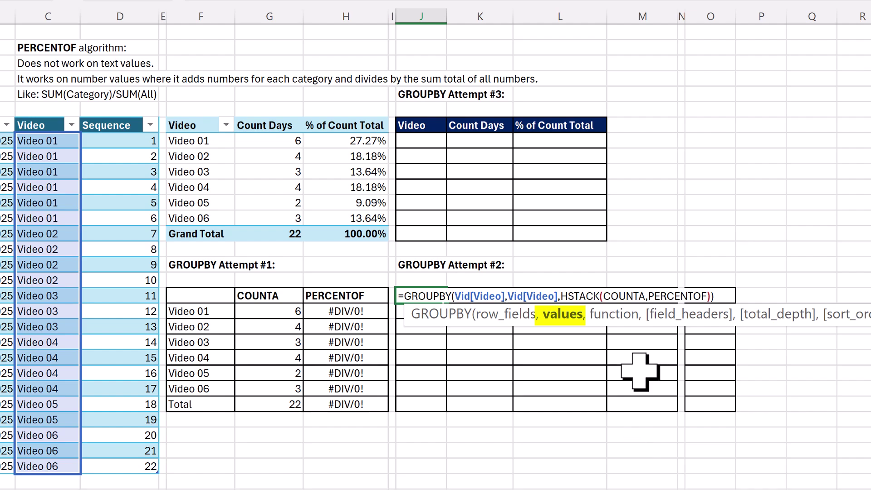
Use SEQUENCE(ROWS(Vid[Video])) as the Attempt #2 values, so PERCENTOF returns decimals
type("seq")
key("Tab")
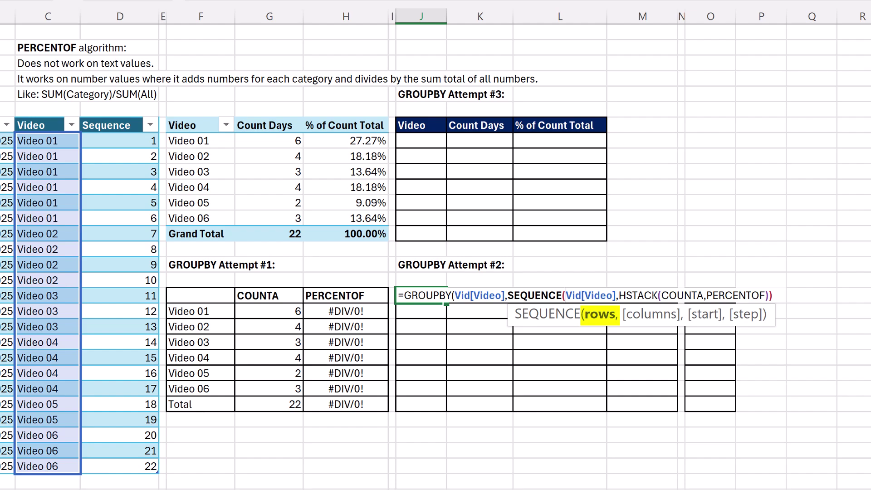
type("rows")
key("Tab")
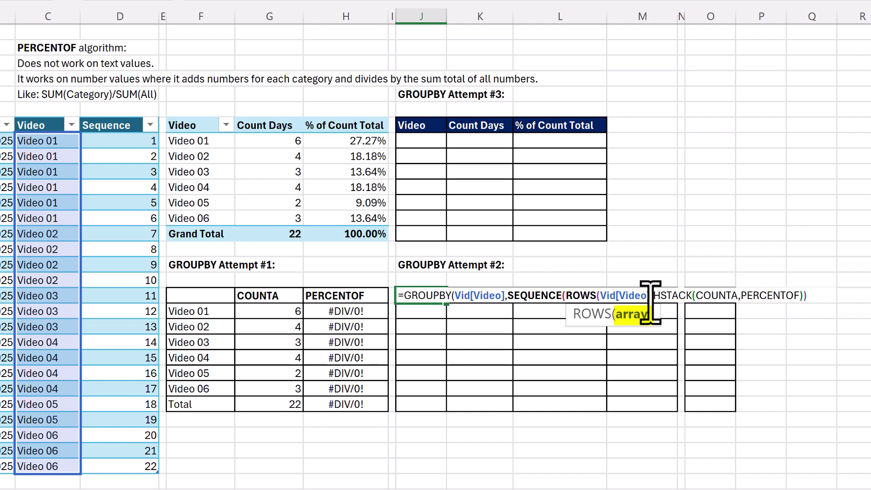
type("]))")
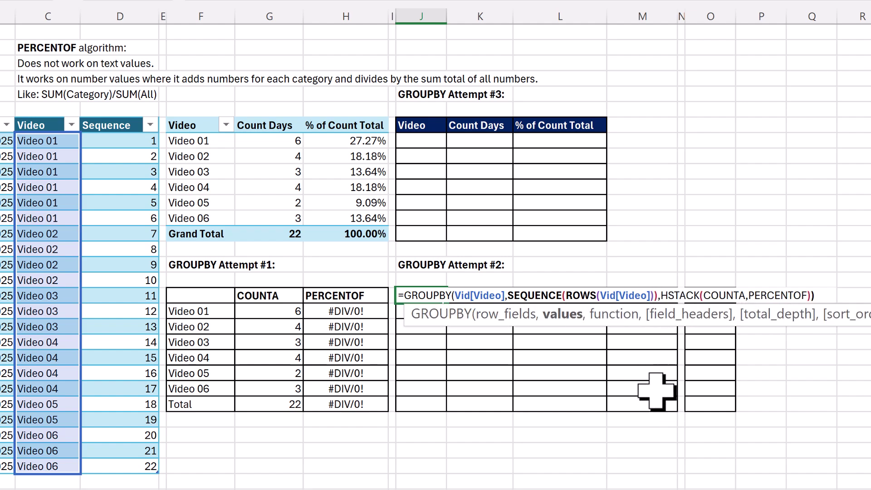
left_click(551, 317)
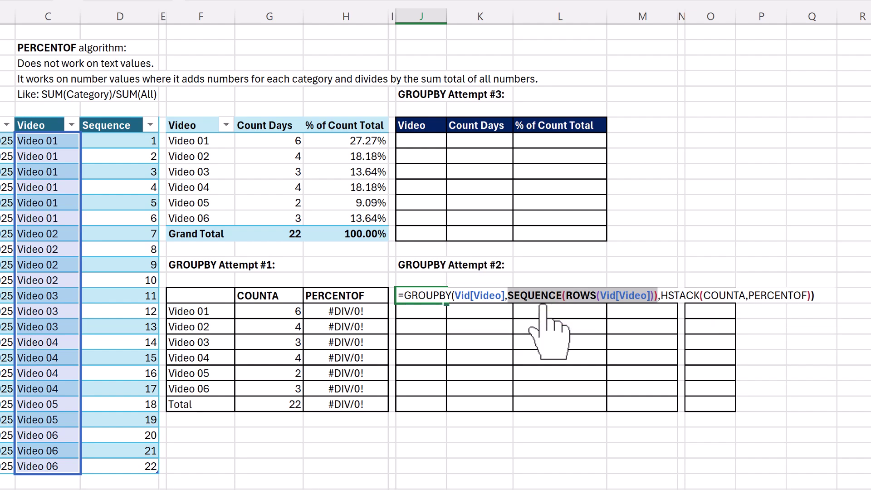
key("ctrl+Return")
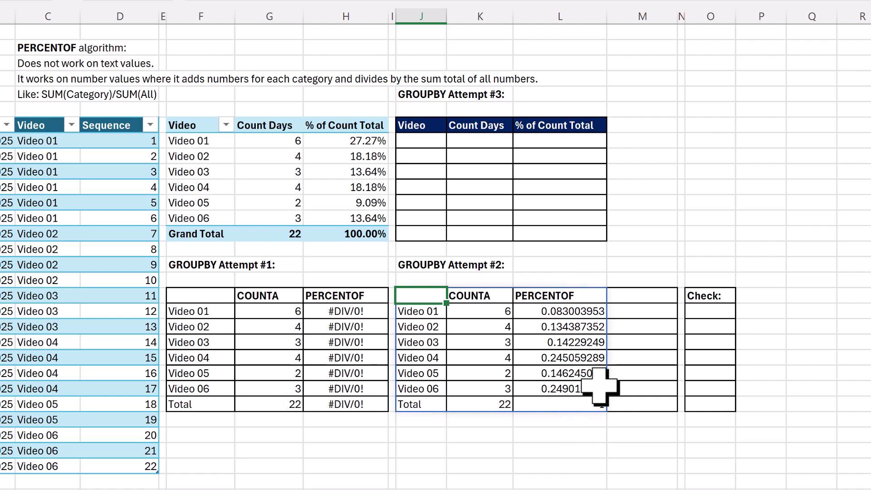
key("F2")
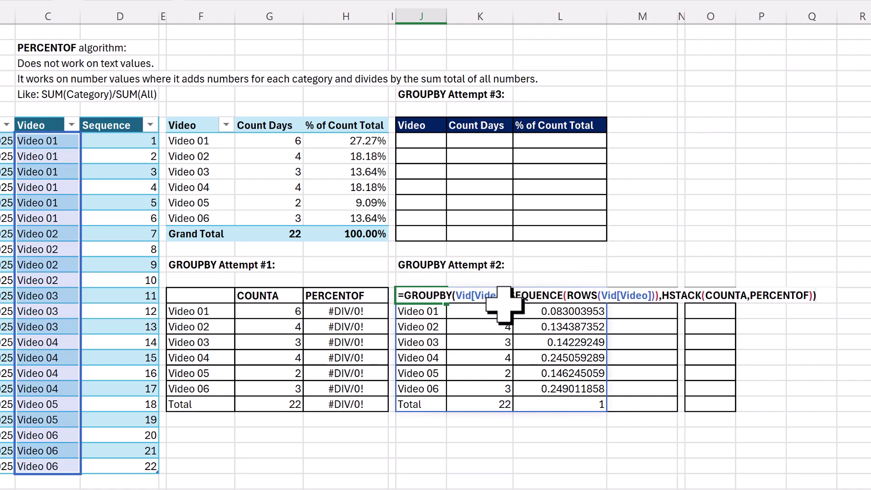
Insert SUM between COUNTA and PERCENTOF, adding sequence sums totalling 253
left_click(563, 314)
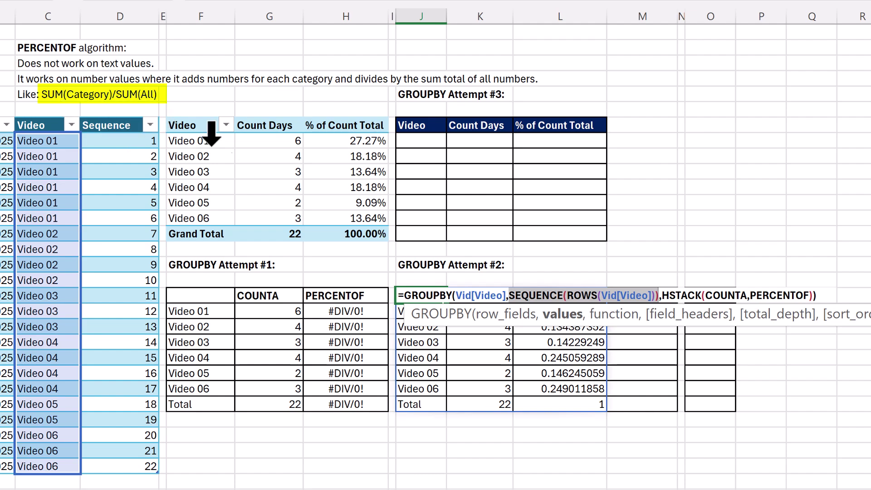
left_click(749, 299)
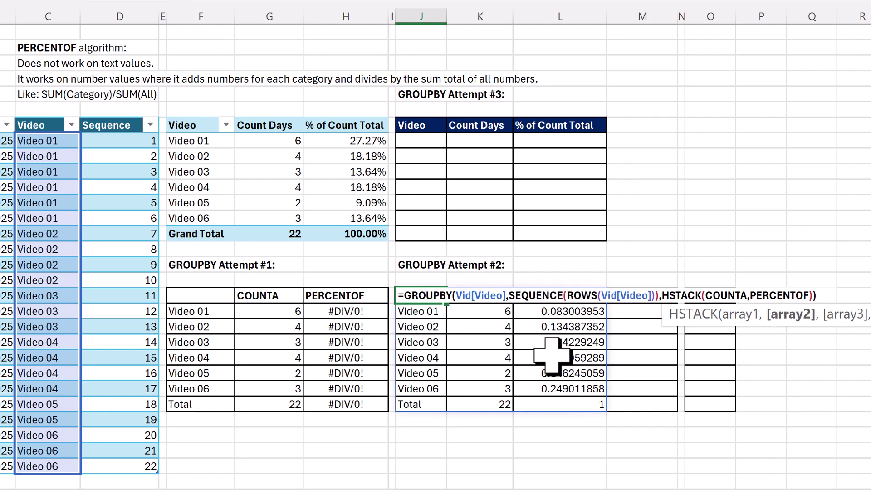
type("SUM")
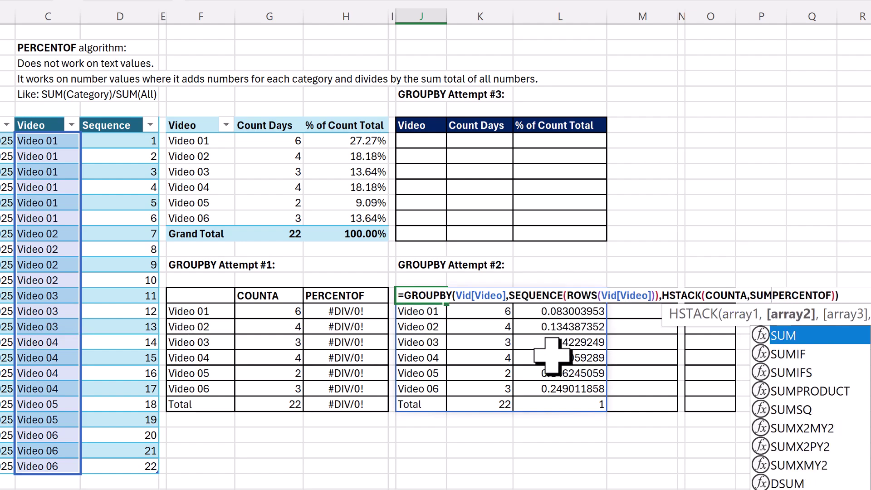
type(",")
key("Return")
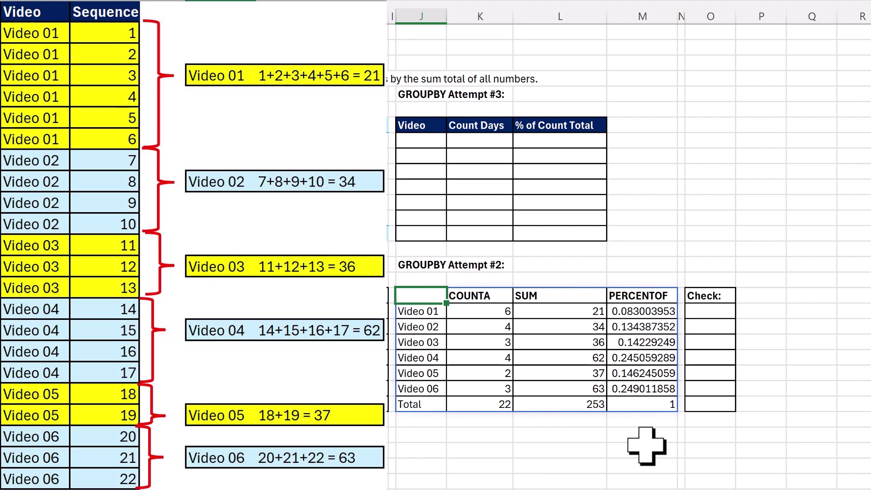
Enter a check formula =L19:L25/L25 dividing each video's SUM by the 253 total
left_click(705, 313)
type("=")
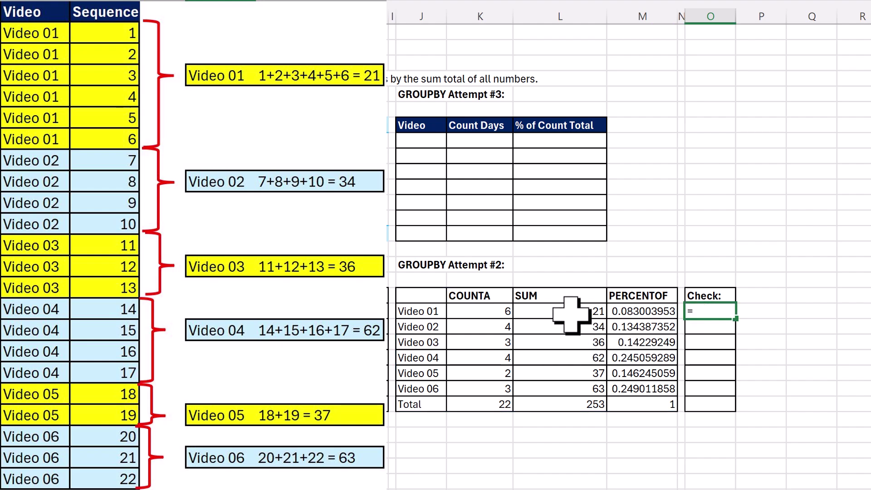
left_click_drag(578, 313, 578, 401)
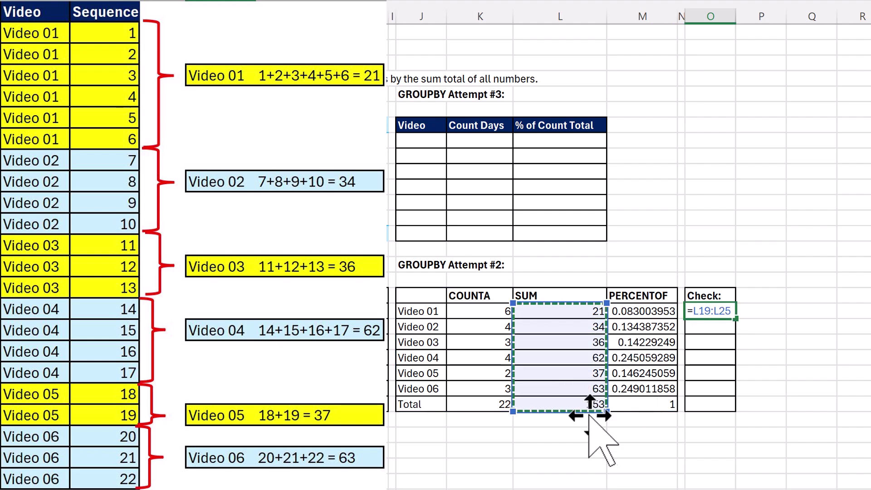
type("/")
left_click(579, 402)
key("Return")
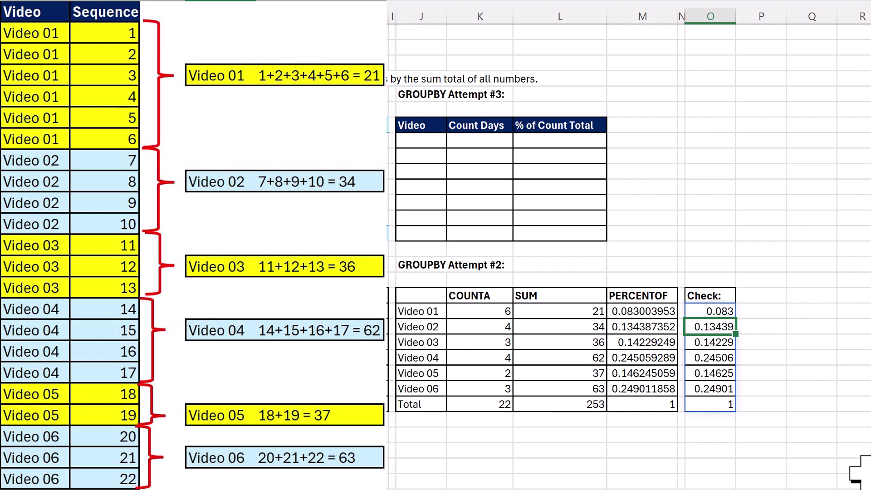
Remove SUM from the HSTACK functions in the Attempt #3 GROUPBY formula
left_click(417, 300)
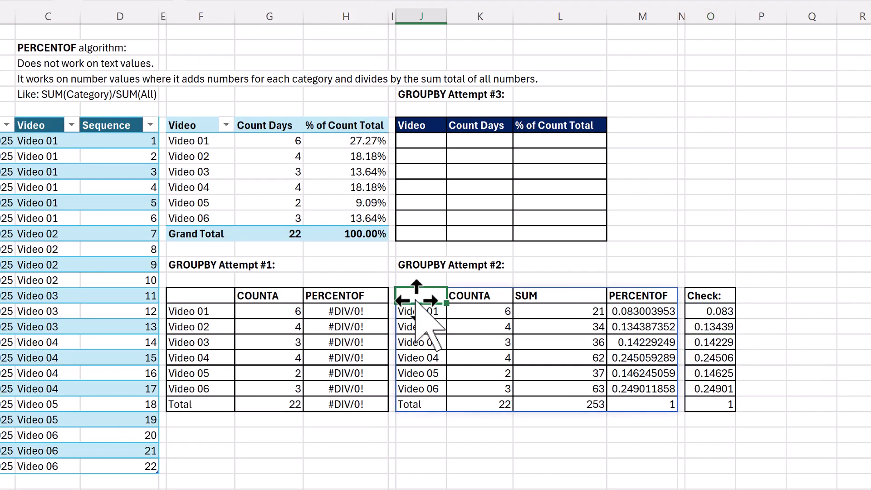
key("F2")
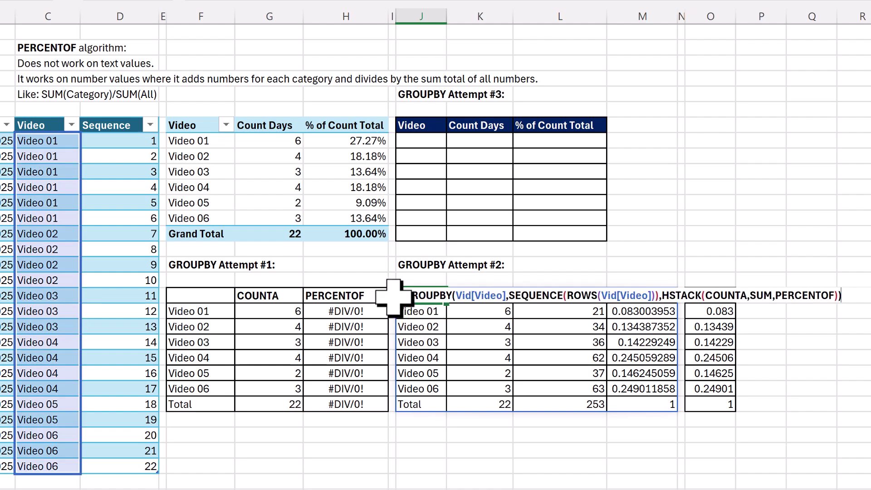
left_click(529, 300)
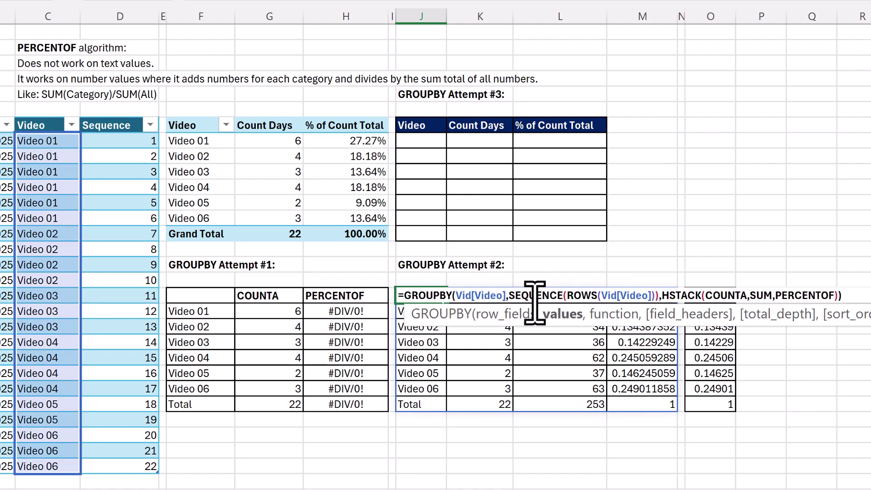
left_click(557, 316)
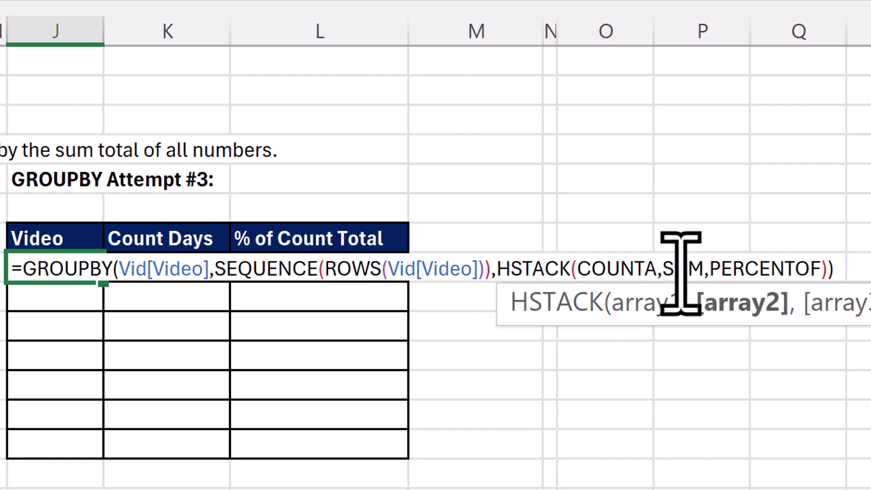
double_click(749, 143)
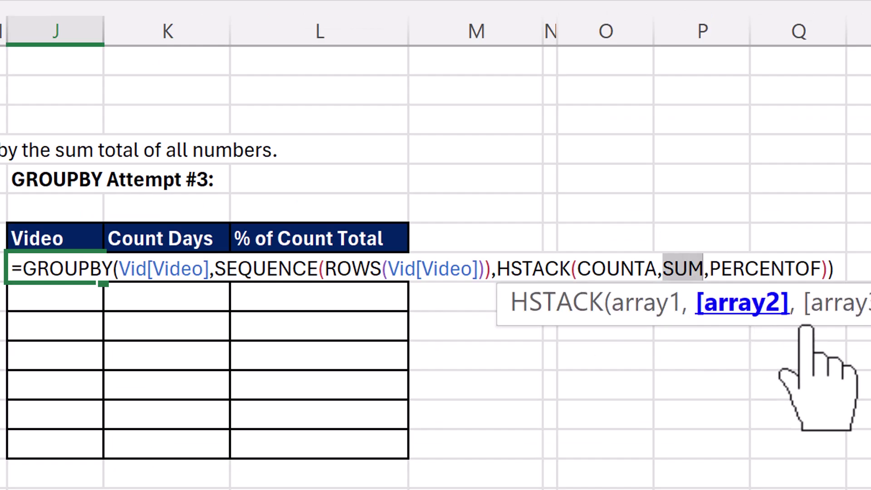
key("BackSpace")
key("BackSpace")
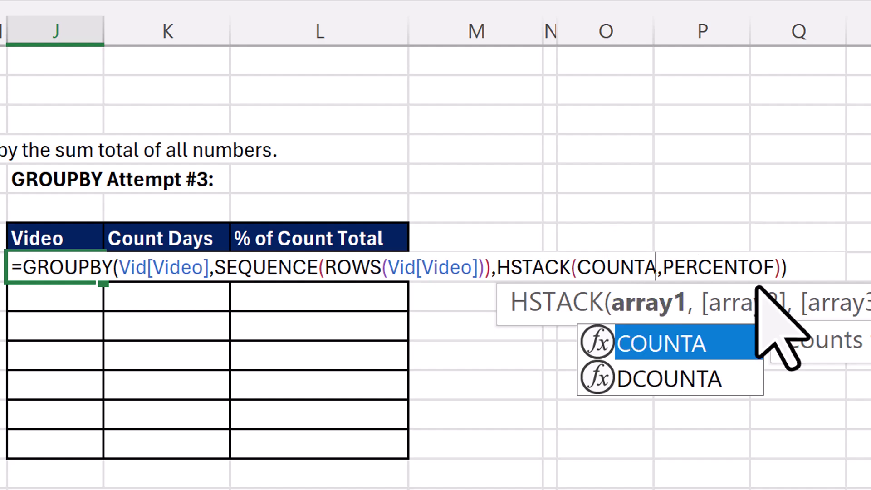
Change the values to SEQUENCE(ROWS(Vid[Video]),,,0) so every value is 1
left_click(483, 272)
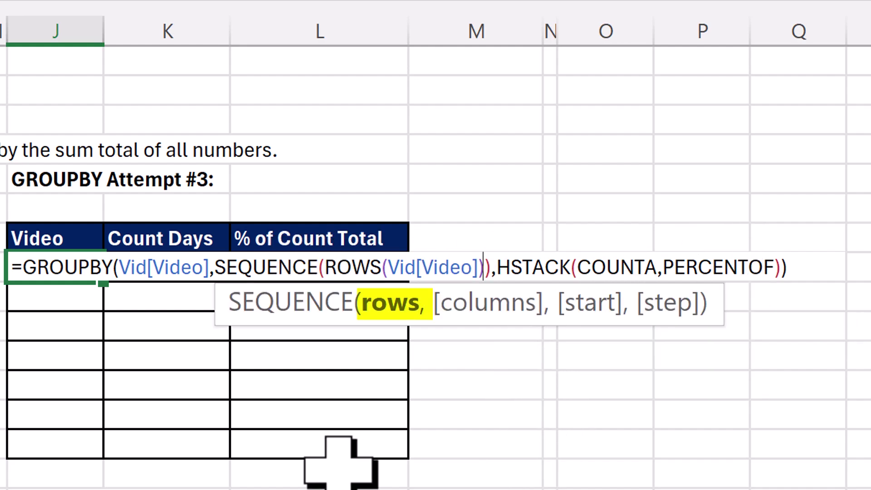
type(",,")
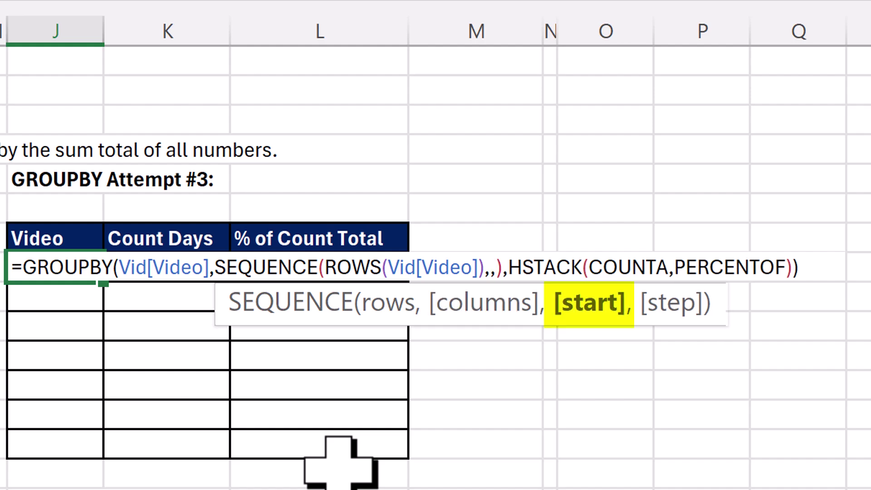
type(",0")
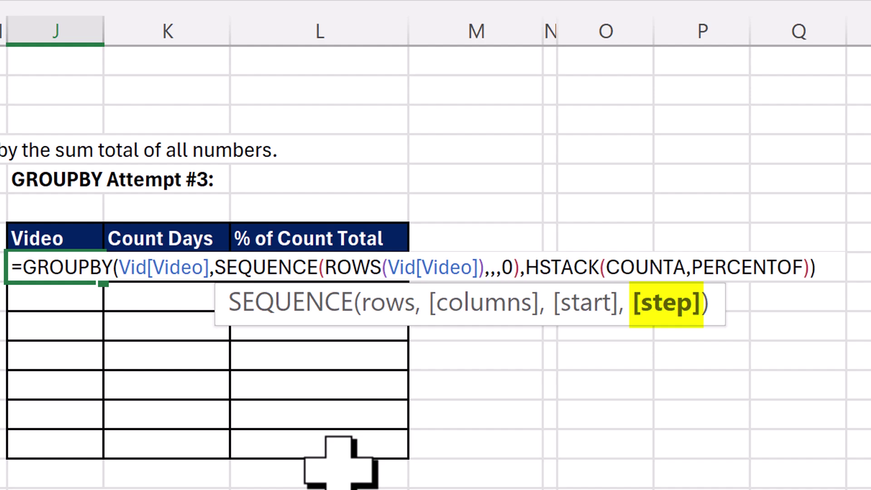
left_click(226, 267)
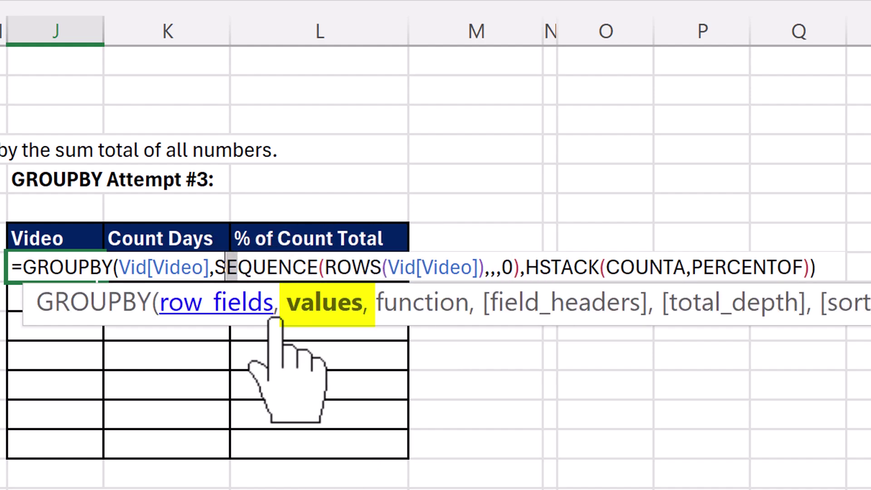
left_click(319, 309)
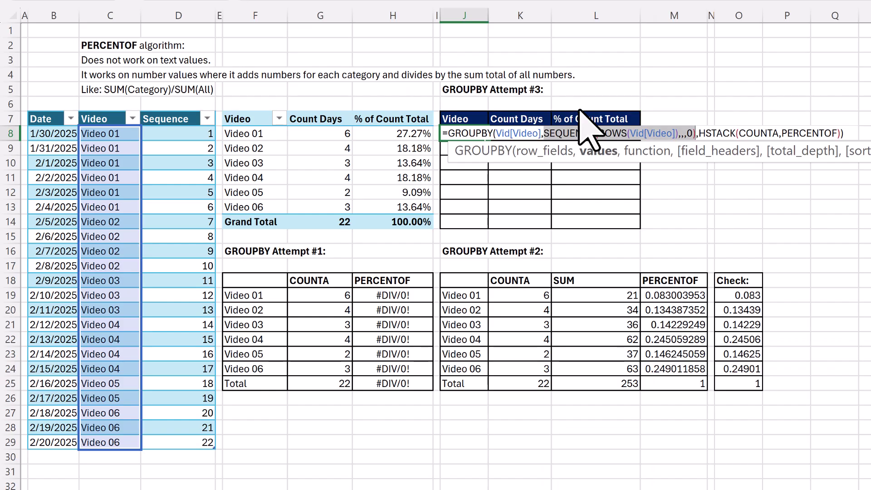
Commit the Attempt #3 GROUPBY so it spills day counts and shares from 27.3% to 9.1%
key("ctrl+Return")
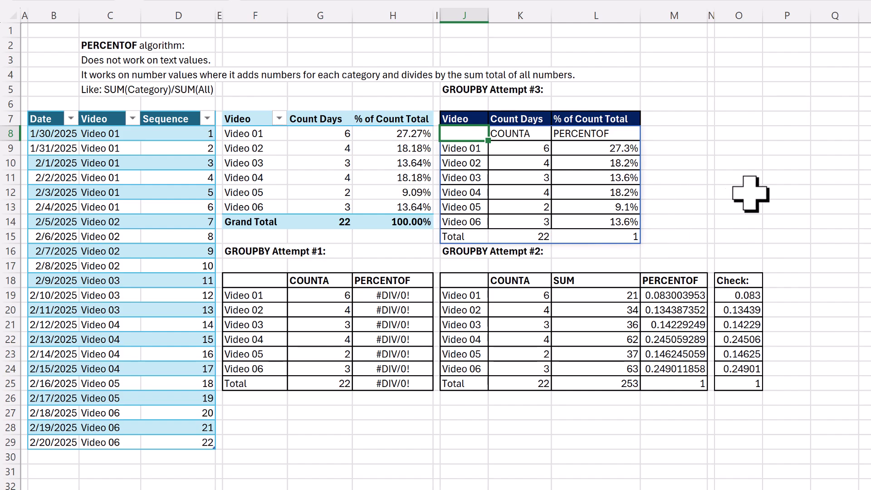
key("F2")
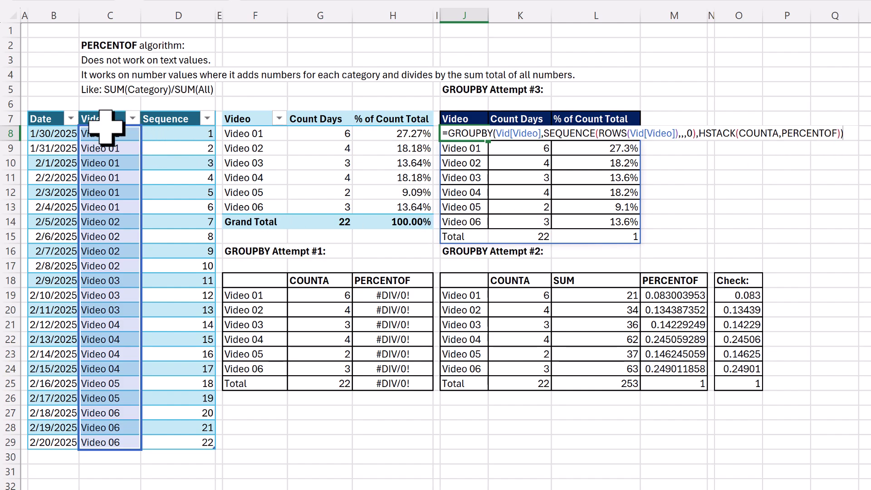
key("ctrl+Return")
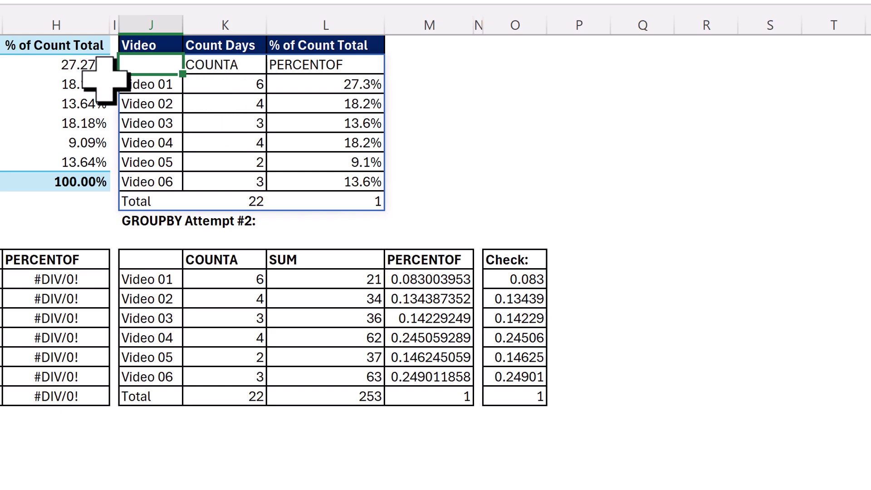
Wrap the Attempt #3 formula as =DROP(GROUPBY(...),1) so results start at Video 01
key("F2")
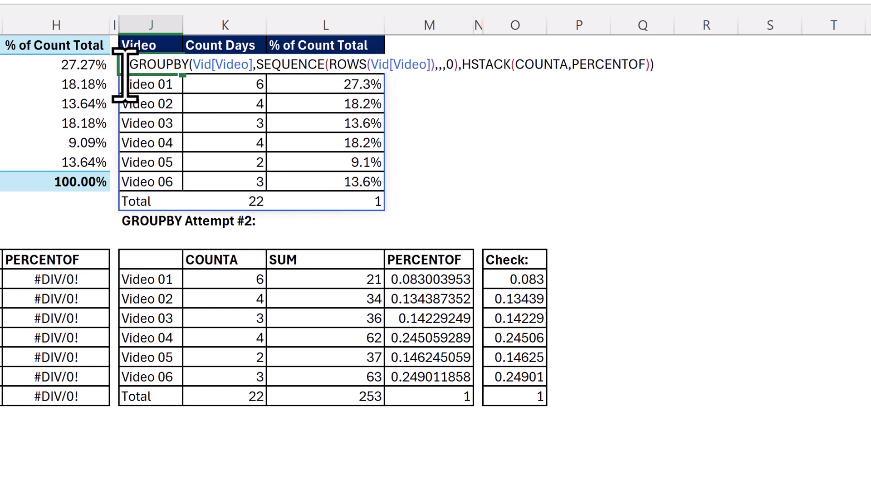
type("DROP")
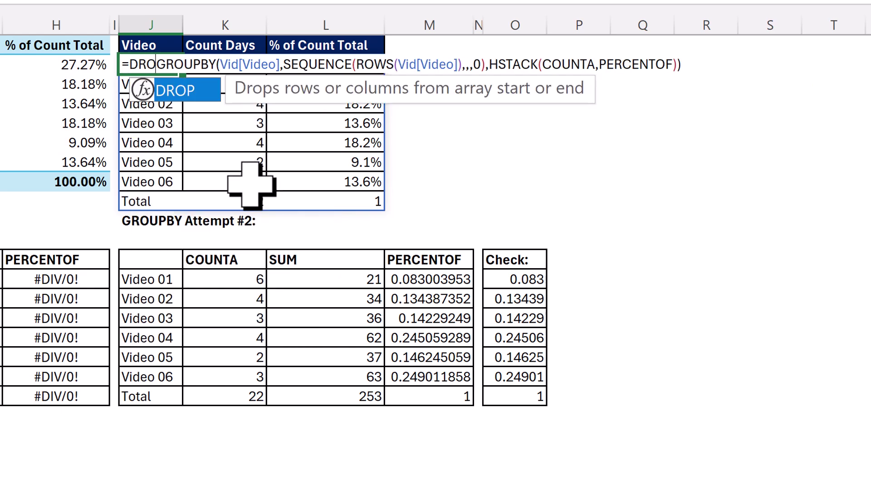
type("(")
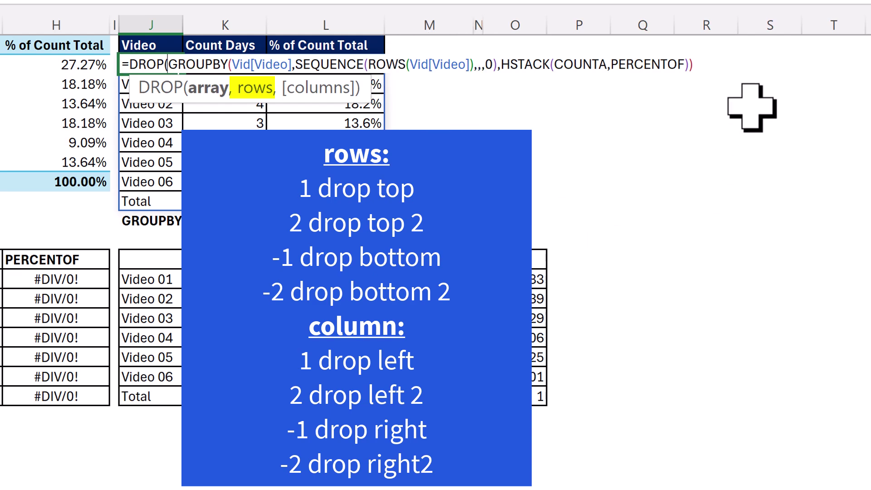
left_click(721, 64)
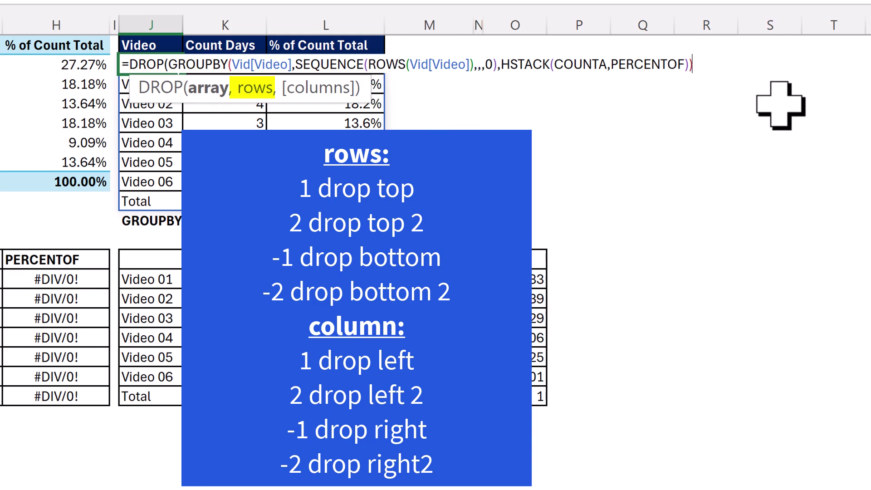
type("1)")
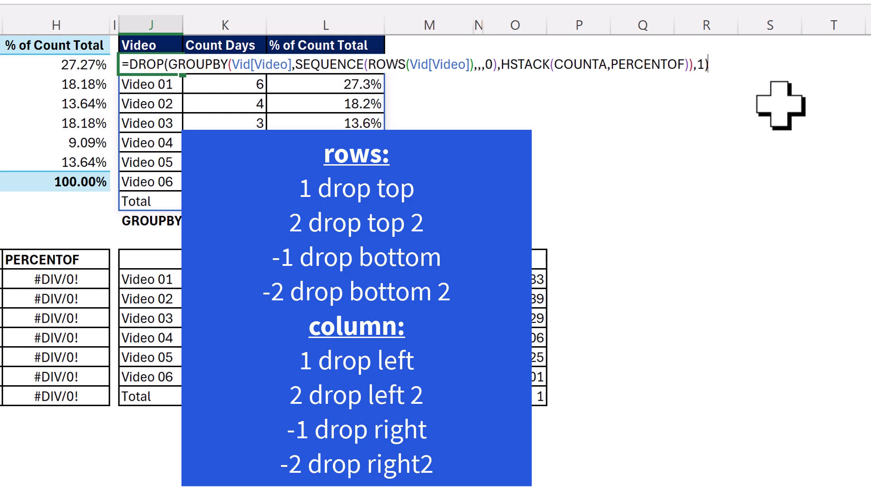
key("Return")
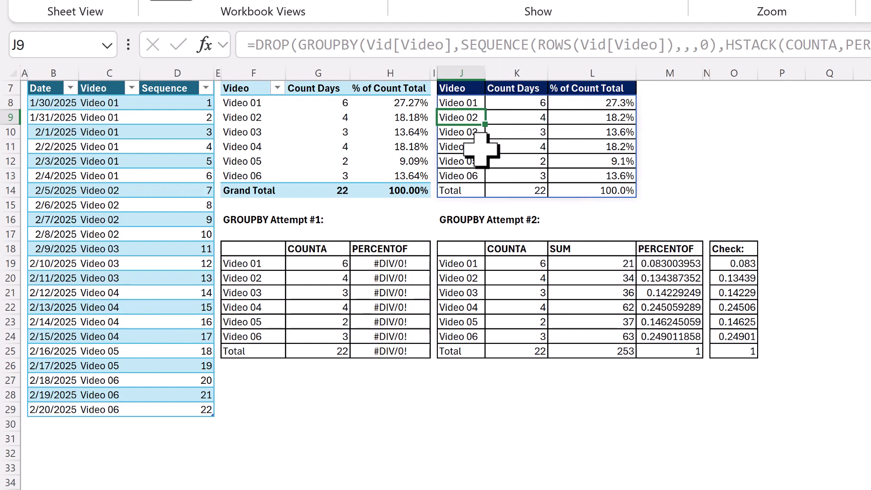
left_click(461, 101)
key("F2")
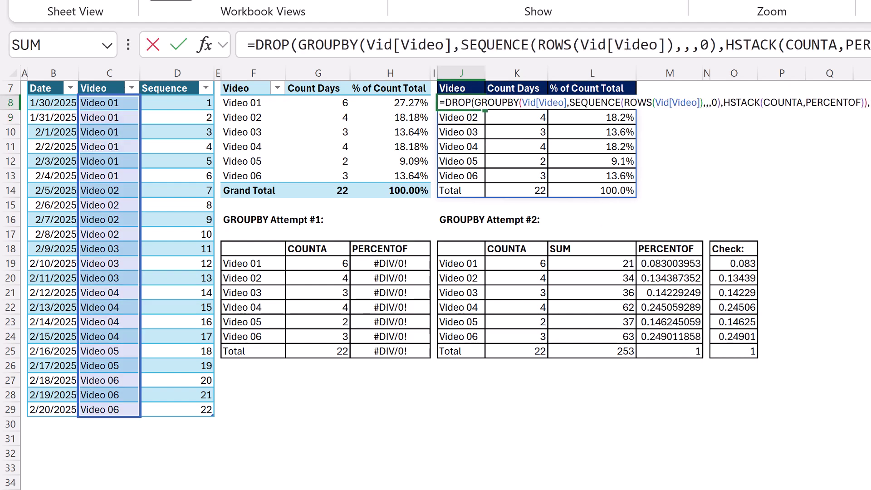